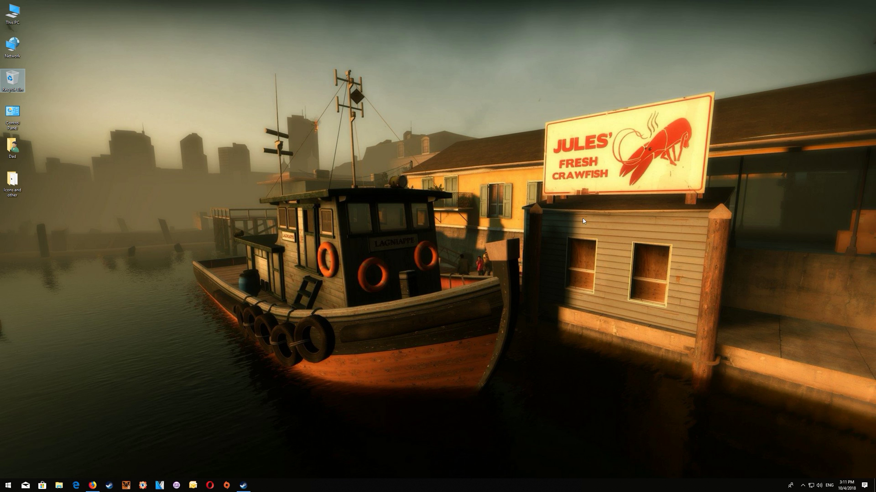
# Step: Bring the ModDB addon page forward and show Firefox's recent downloads list
pyautogui.click(91, 487)
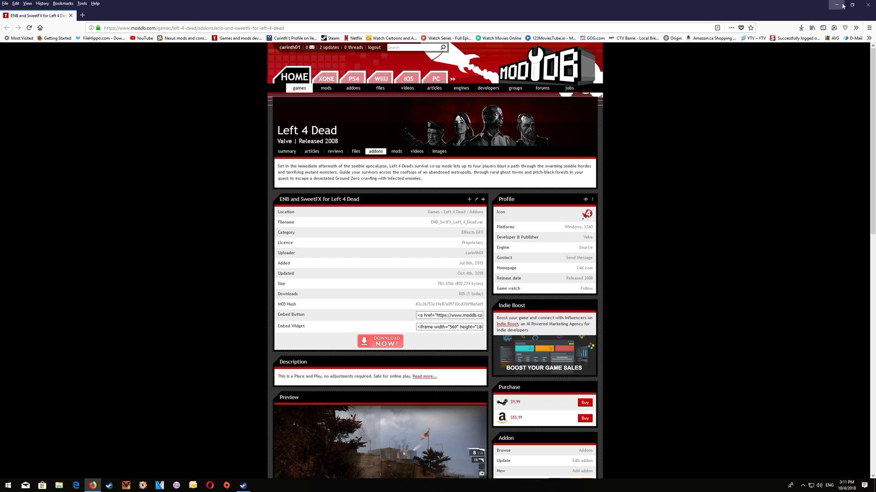
pyautogui.click(801, 28)
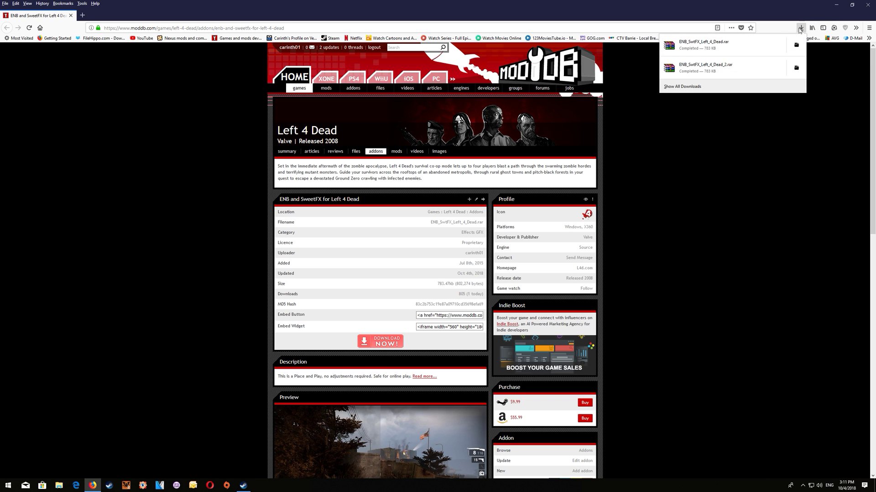
# Step: Open ENB_SwtFX_Left_4_Dead.rar in WinRAR and dismiss the licence purchase reminder
pyautogui.click(740, 46)
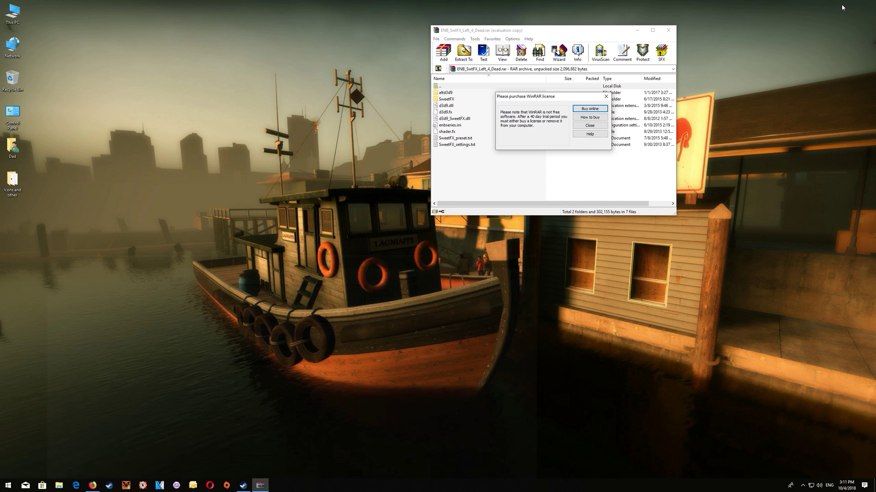
pyautogui.click(588, 127)
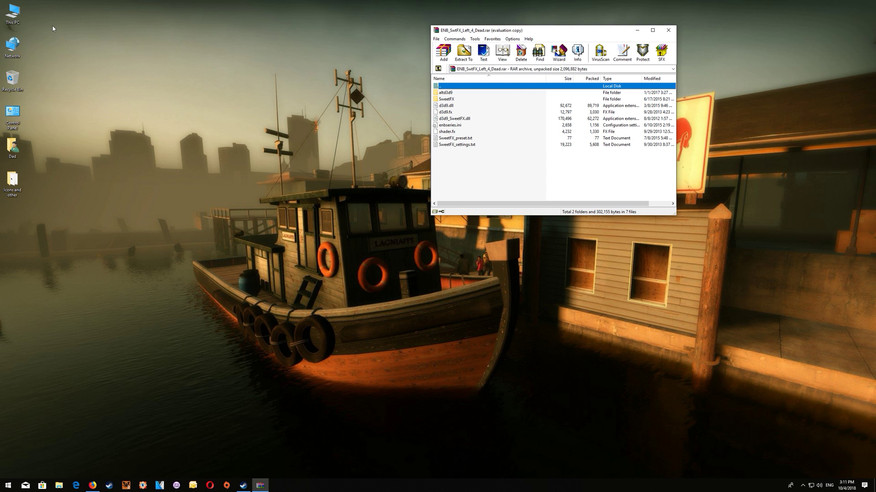
pyautogui.doubleClick(14, 23)
pyautogui.click(102, 140)
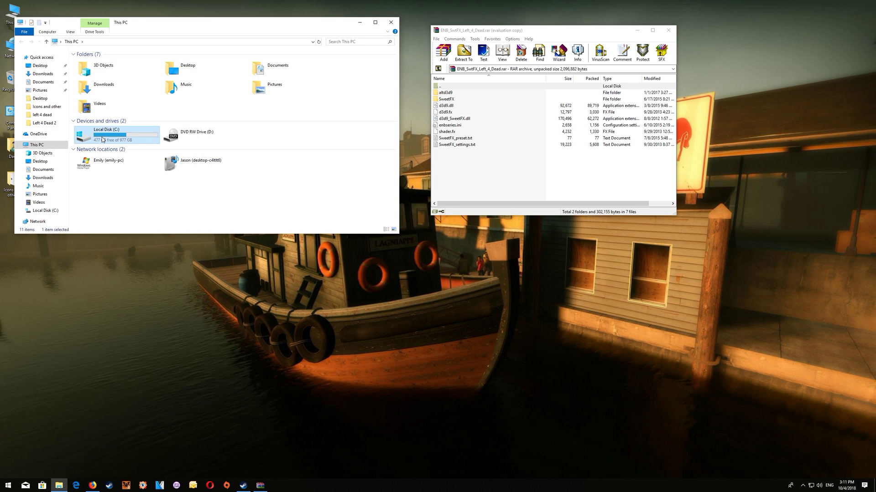
pyautogui.doubleClick(103, 139)
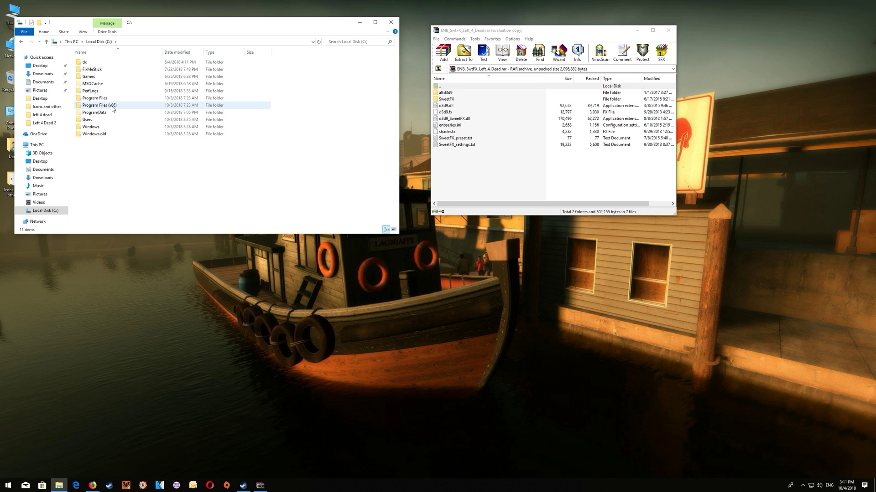
pyautogui.doubleClick(113, 109)
pyautogui.scroll(-4, 121, 187)
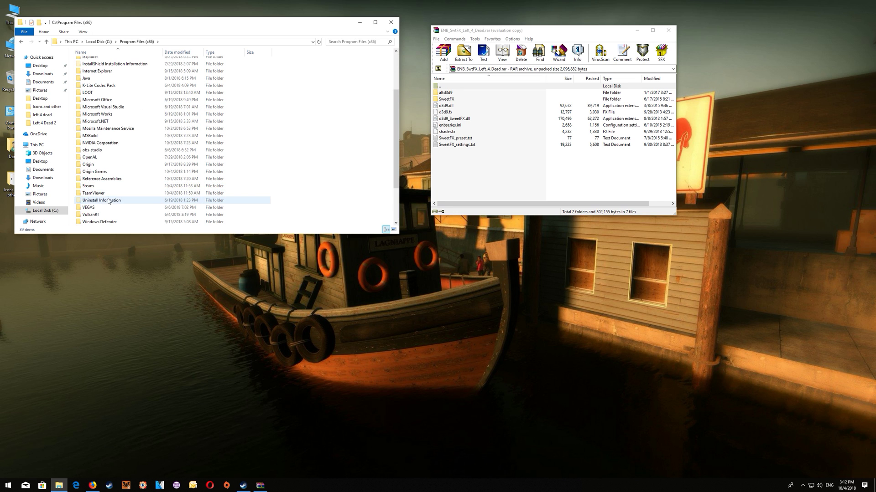
pyautogui.doubleClick(109, 186)
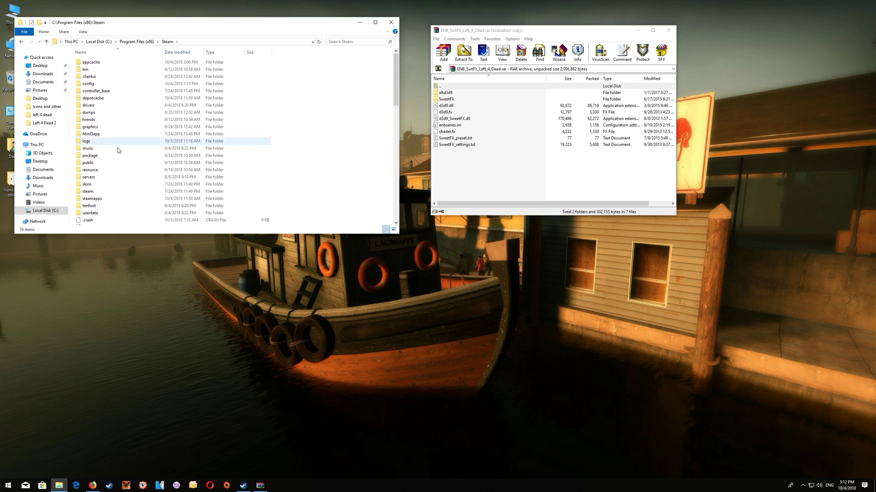
pyautogui.doubleClick(109, 198)
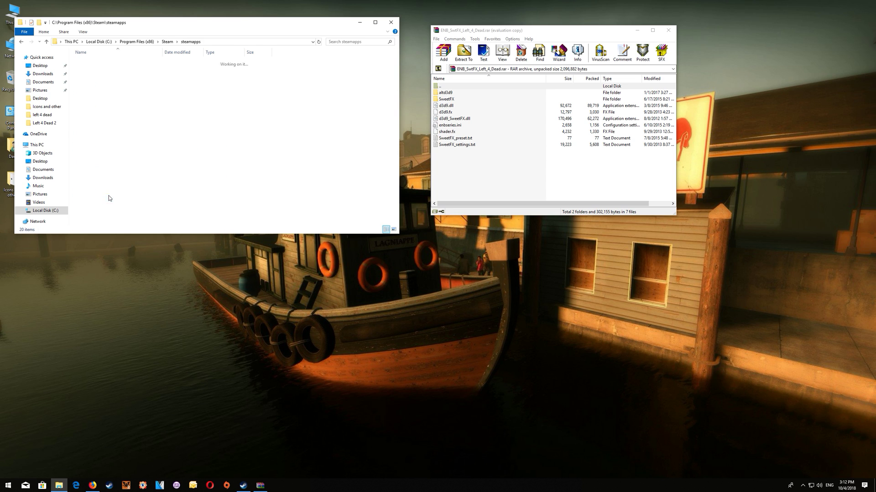
pyautogui.doubleClick(119, 64)
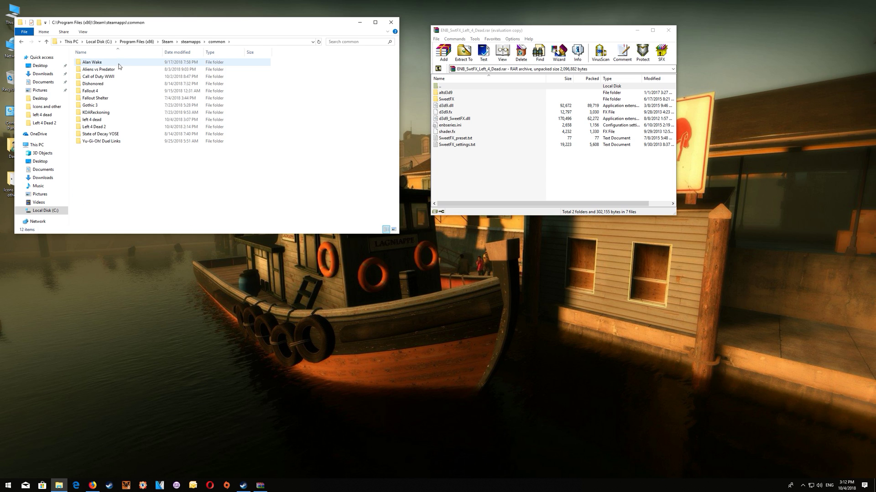
pyautogui.doubleClick(97, 121)
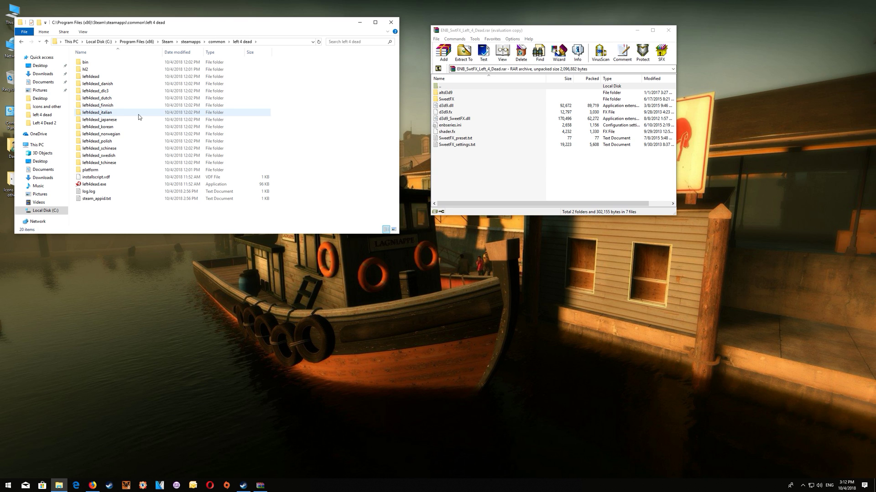
pyautogui.click(390, 23)
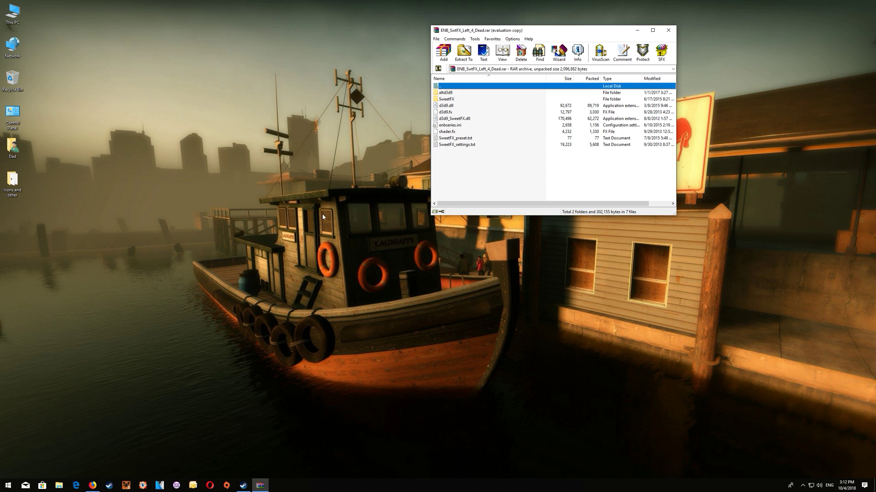
# Step: Browse Left 4 Dead's local files from its Steam properties, then close Properties
pyautogui.click(243, 485)
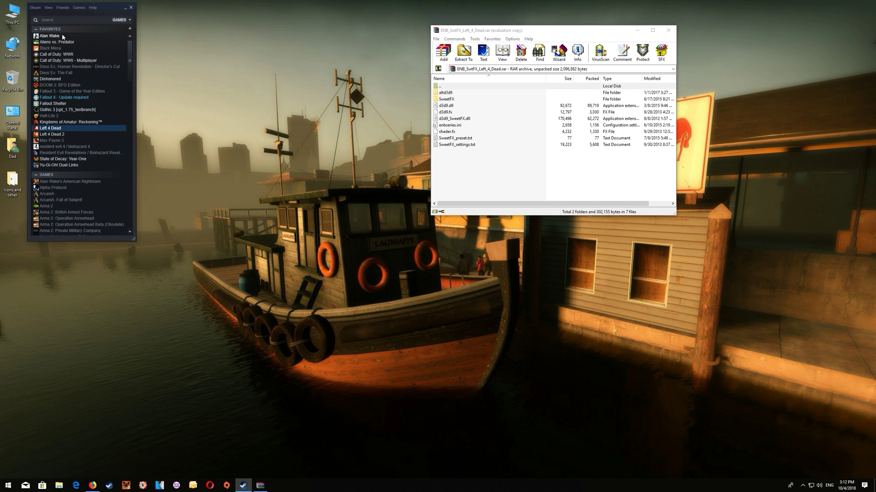
pyautogui.rightClick(71, 130)
pyautogui.click(81, 216)
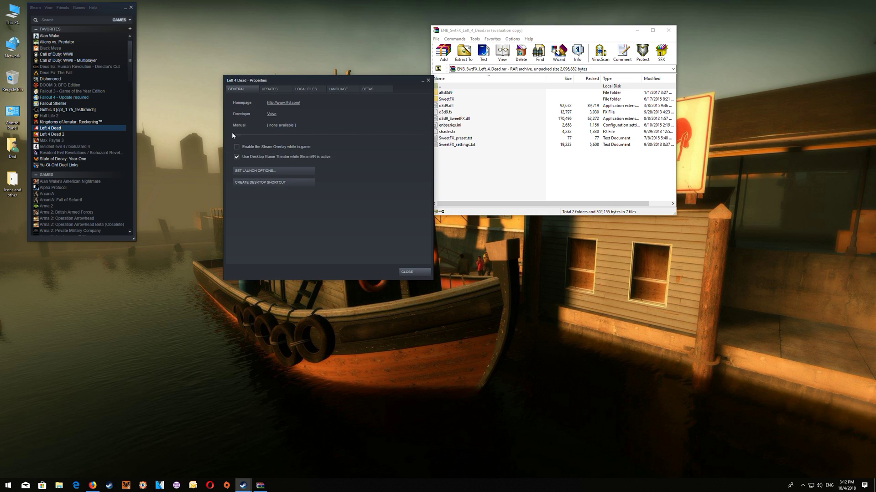
pyautogui.click(306, 89)
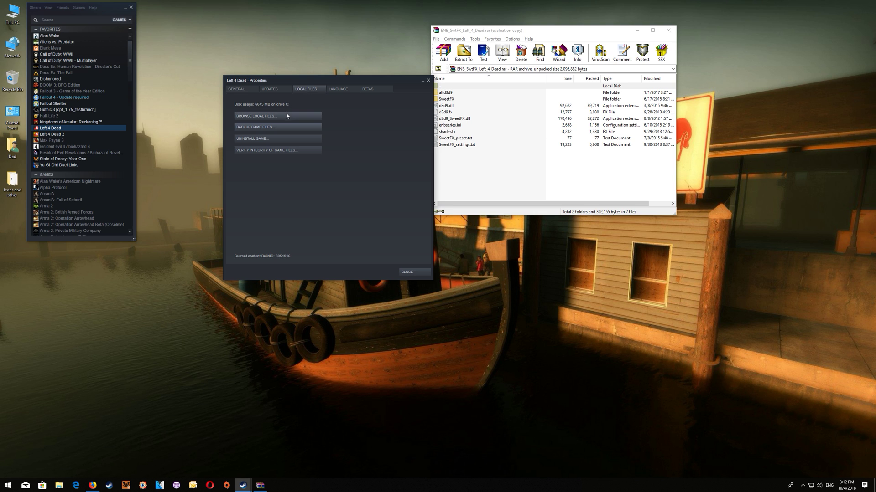
pyautogui.click(286, 116)
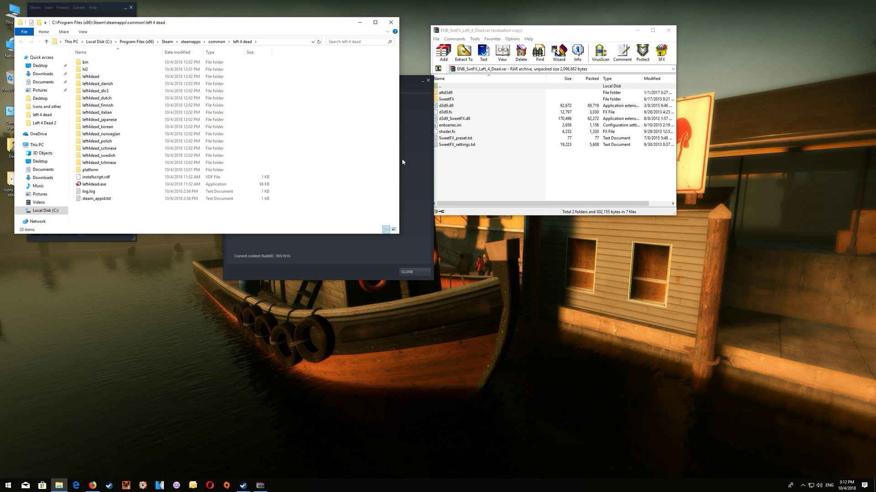
pyautogui.click(403, 162)
pyautogui.click(428, 81)
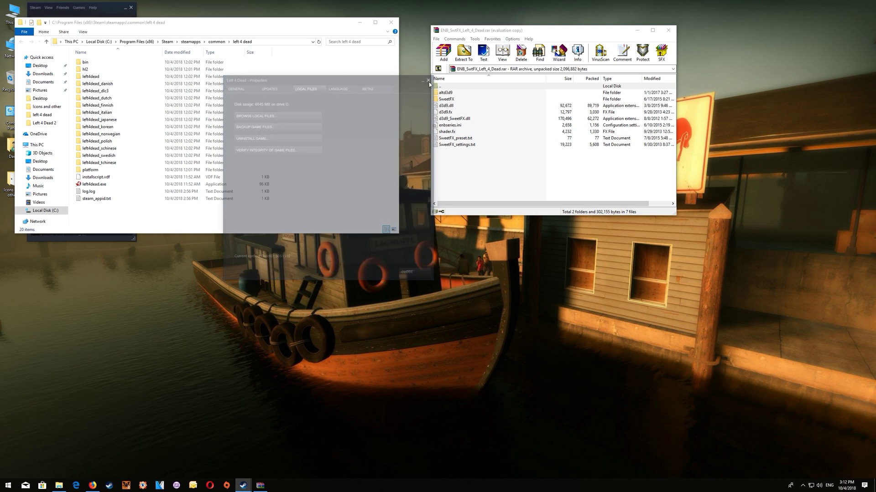
pyautogui.moveTo(236, 25); pyautogui.dragTo(344, 142)
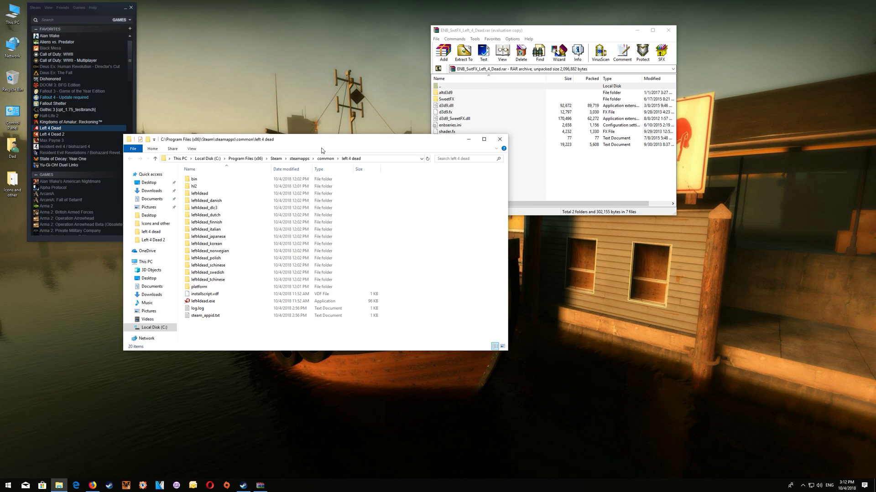
# Step: Drag all nine ENB and SweetFX archive entries from WinRAR into the left 4 dead folder
pyautogui.click(125, 7)
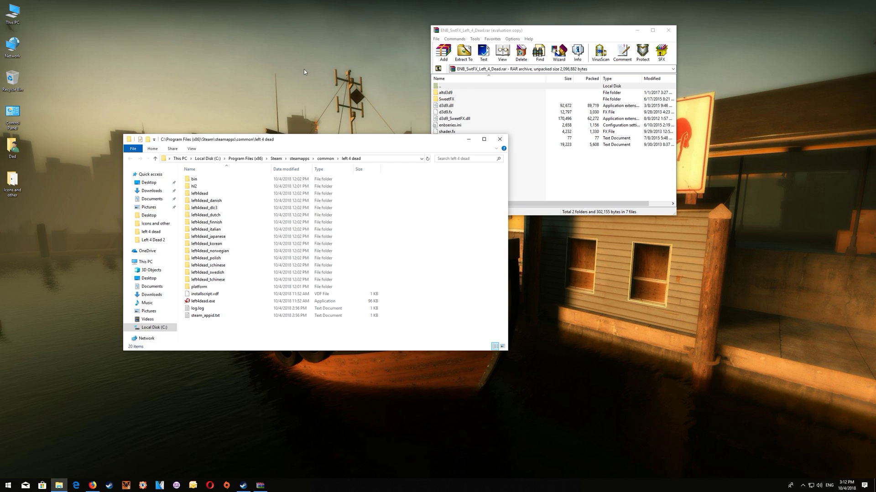
pyautogui.moveTo(322, 137); pyautogui.dragTo(235, 40)
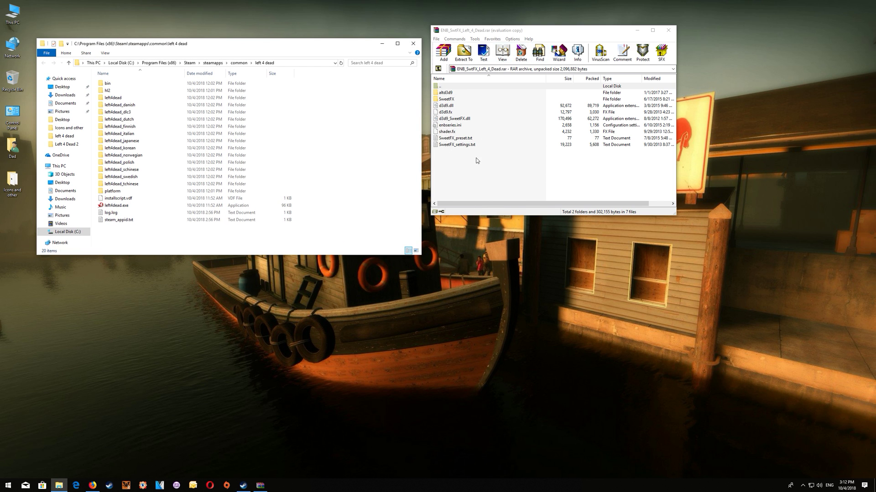
pyautogui.moveTo(463, 166); pyautogui.dragTo(367, 173)
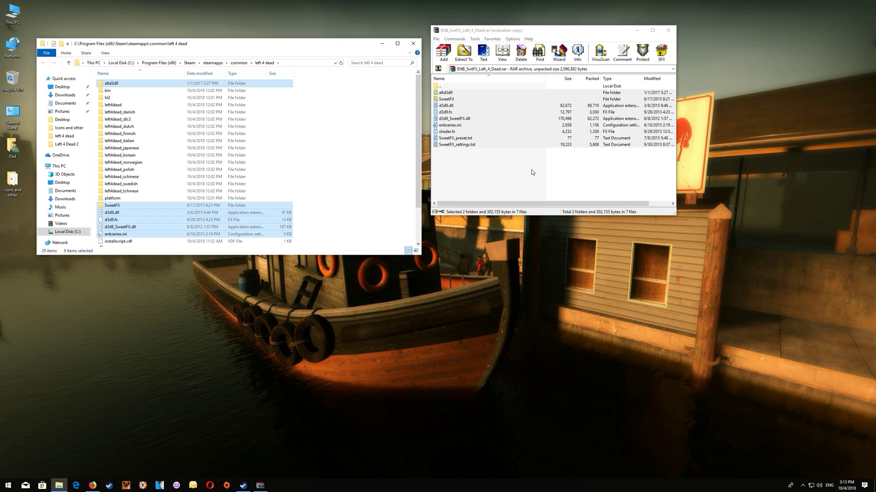
# Step: Copy d3d9.dll from altd3d9\blackmesa, then go back to the left 4 dead folder
pyautogui.click(365, 134)
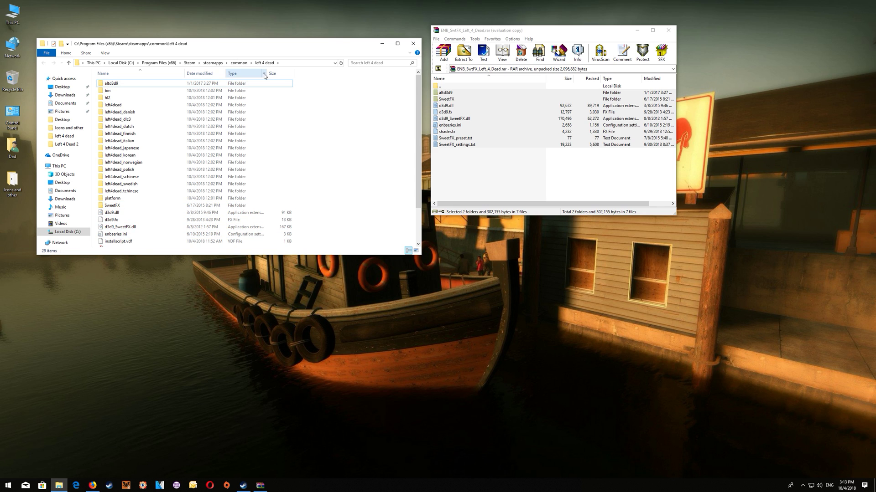
pyautogui.doubleClick(116, 85)
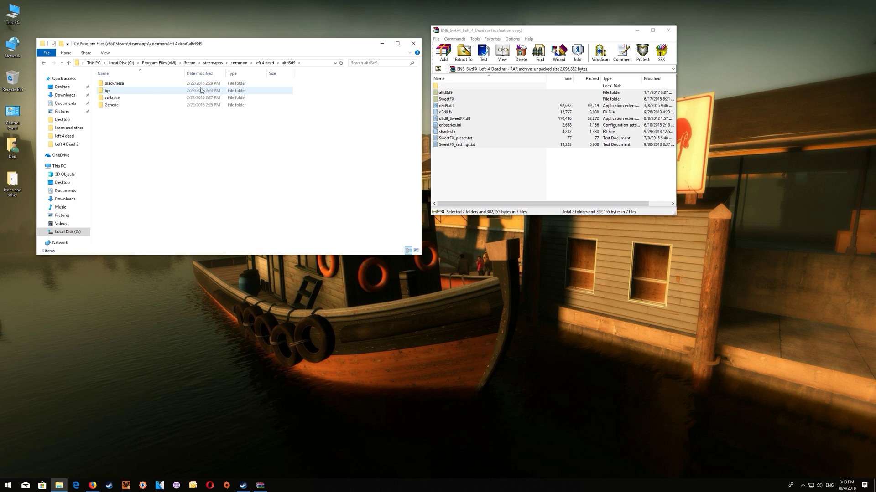
pyautogui.doubleClick(124, 84)
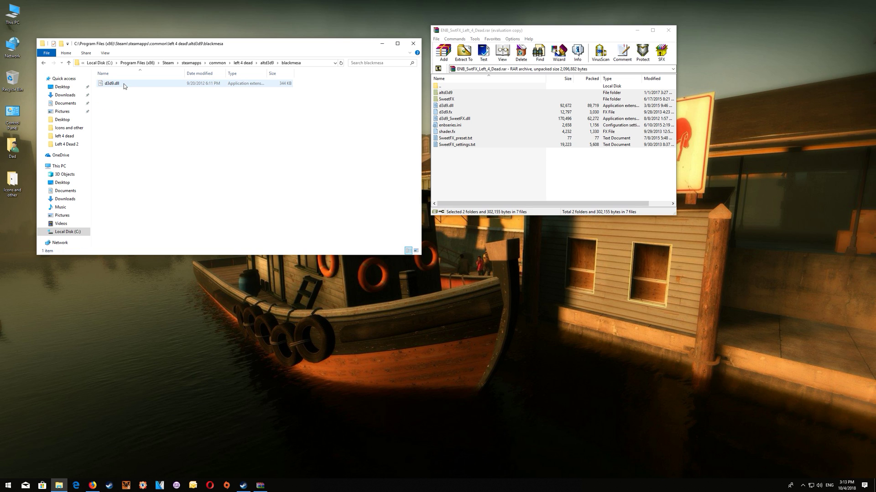
pyautogui.rightClick(114, 87)
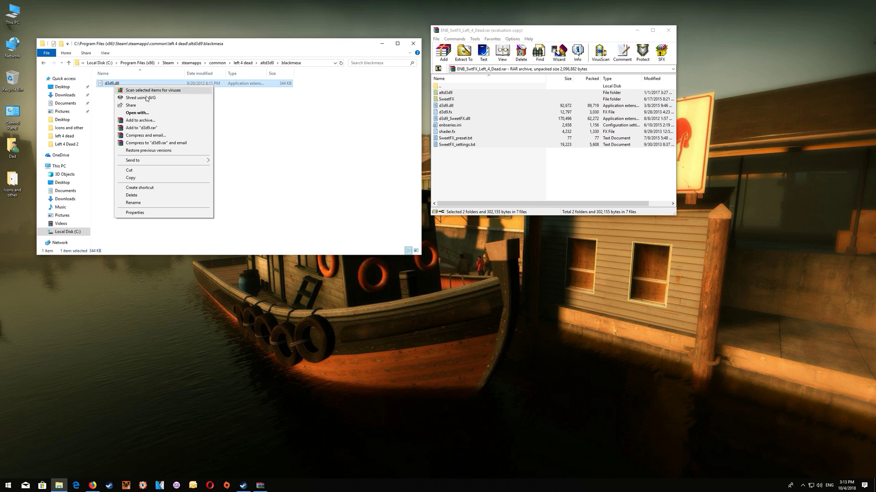
pyautogui.click(146, 178)
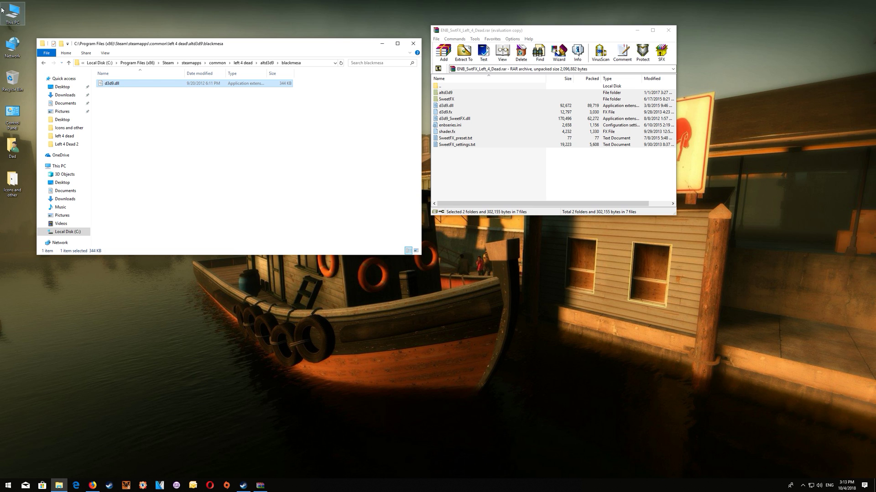
pyautogui.click(44, 65)
pyautogui.click(43, 65)
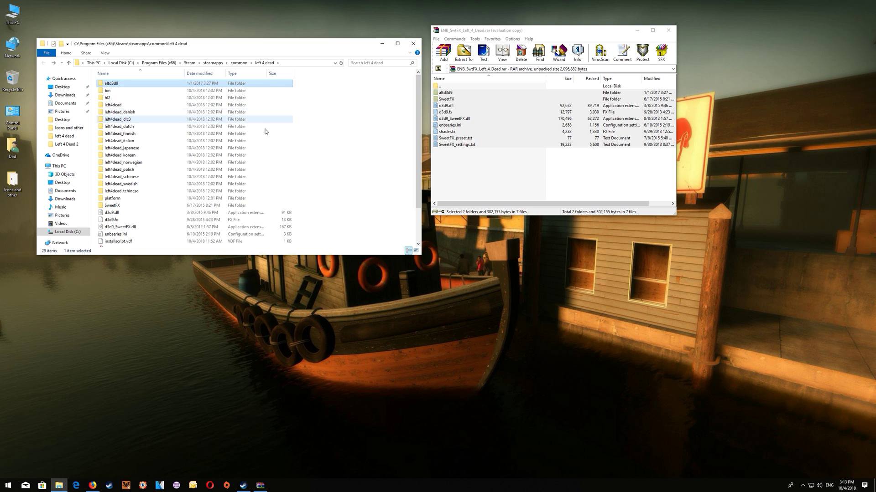
pyautogui.rightClick(357, 149)
# Step: Paste blackmesa's d3d9.dll into left 4 dead, replacing the existing d3d9.dll
pyautogui.click(369, 191)
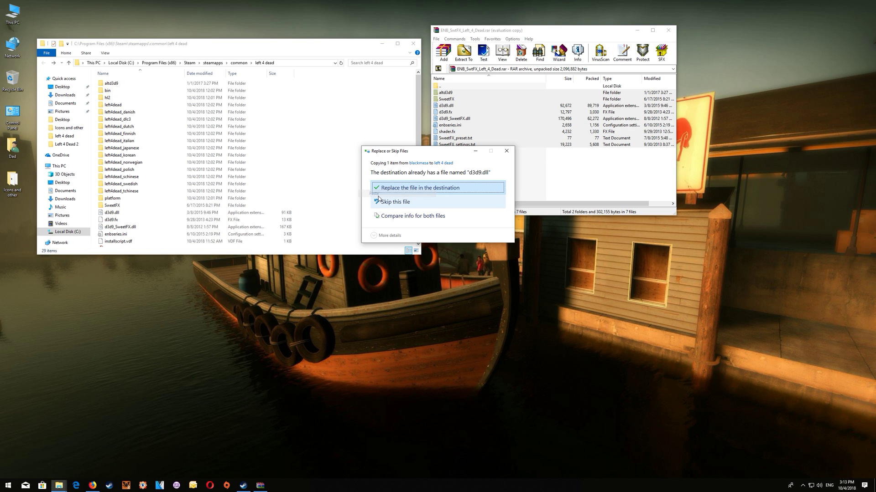
pyautogui.click(507, 151)
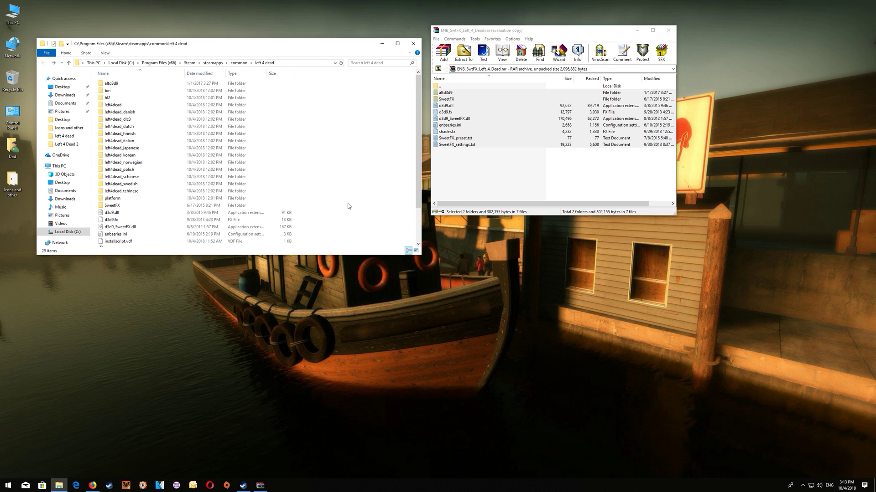
pyautogui.scroll(-2, 348, 206)
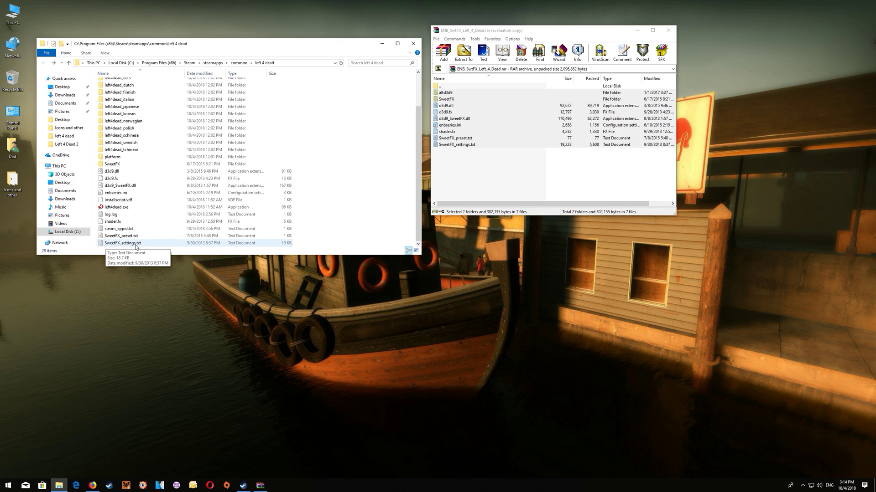
# Step: Open SweetFX\Presets to find left 4 dead.txt, then return to the left 4 dead folder
pyautogui.doubleClick(121, 165)
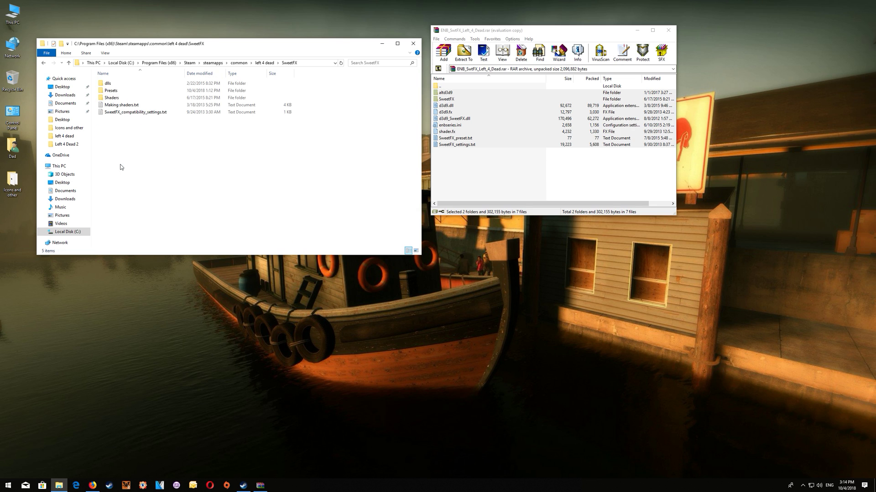
pyautogui.doubleClick(111, 91)
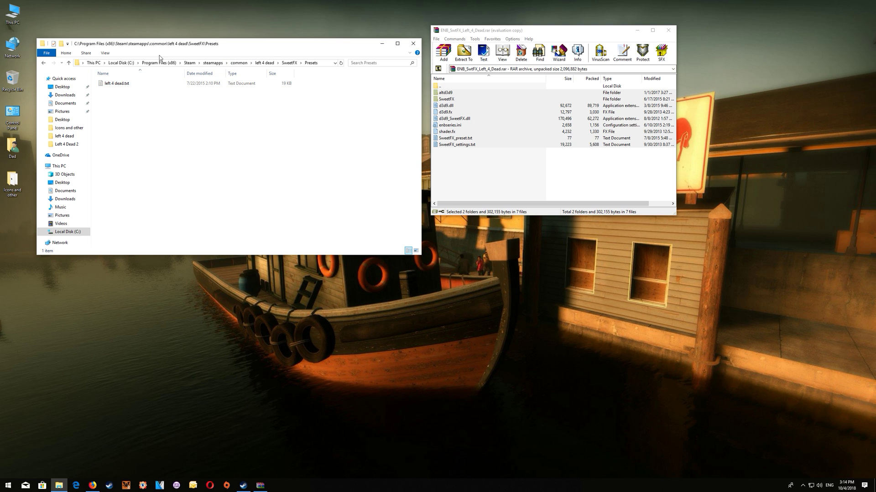
pyautogui.click(43, 62)
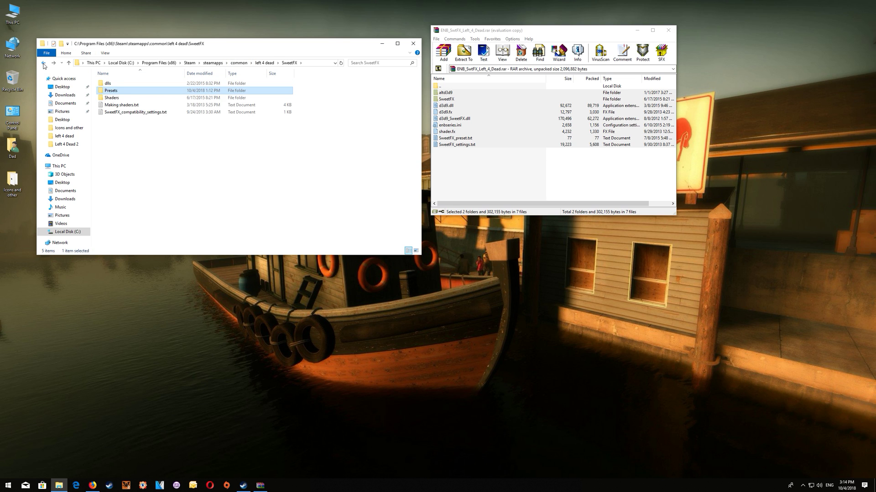
pyautogui.click(43, 62)
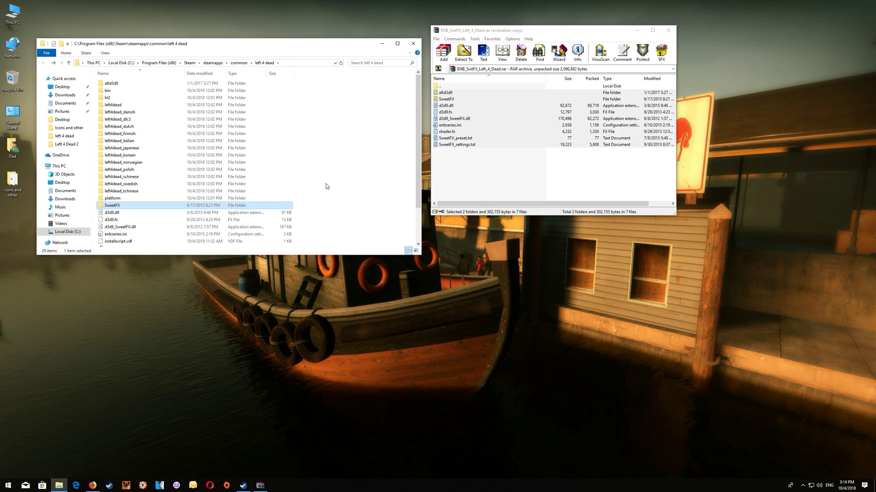
# Step: Copy the executable's full file name, left4dead.exe, from its rename field
pyautogui.scroll(-2, 326, 183)
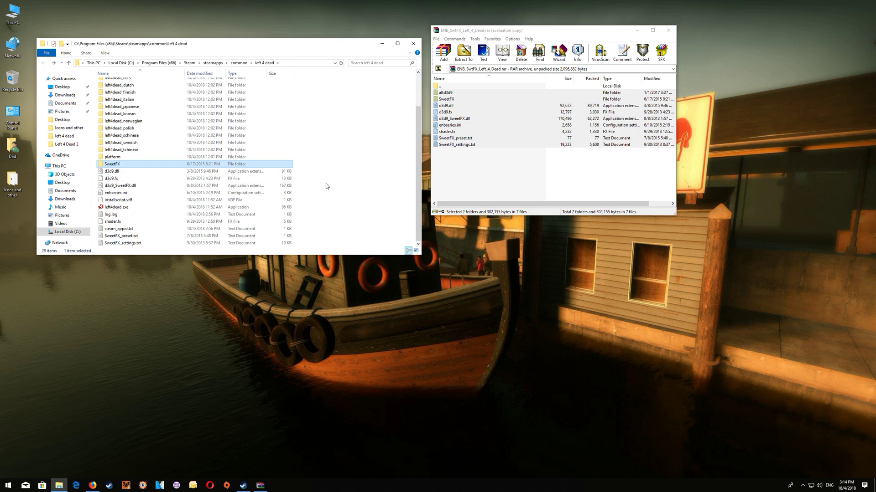
pyautogui.click(115, 208)
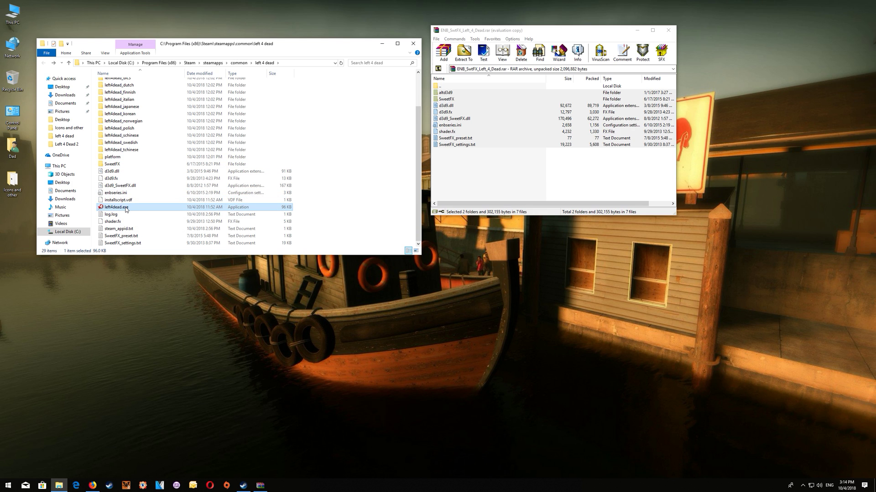
pyautogui.click(126, 209)
pyautogui.moveTo(132, 208); pyautogui.dragTo(104, 208)
pyautogui.rightClick(116, 210)
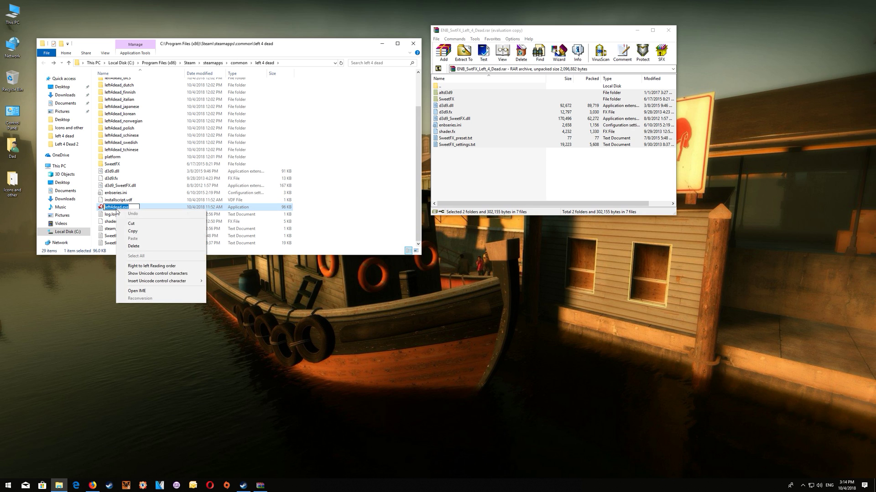
pyautogui.click(133, 231)
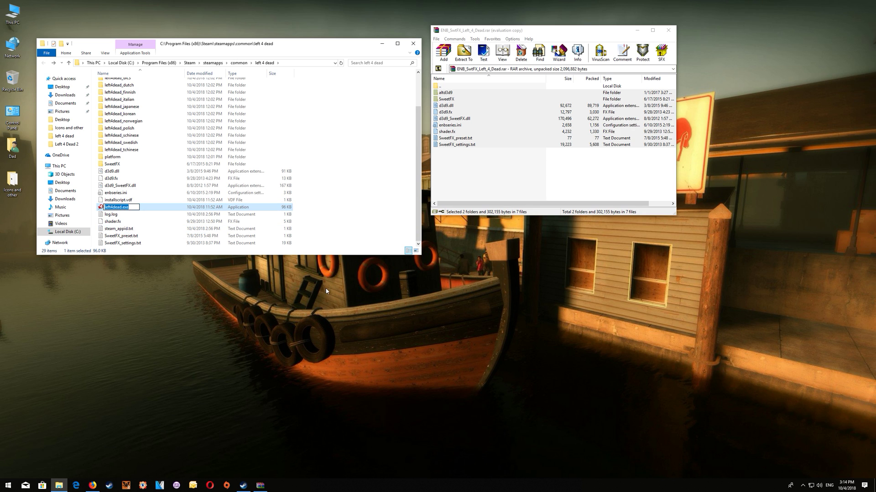
pyautogui.click(803, 485)
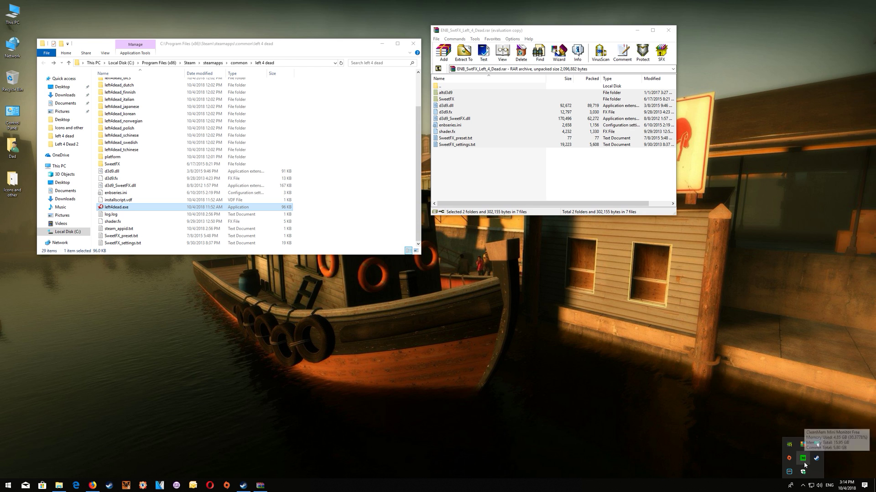
# Step: Launch CleanMem's Settings Wizard and advance through it to Only List mode
pyautogui.rightClick(804, 463)
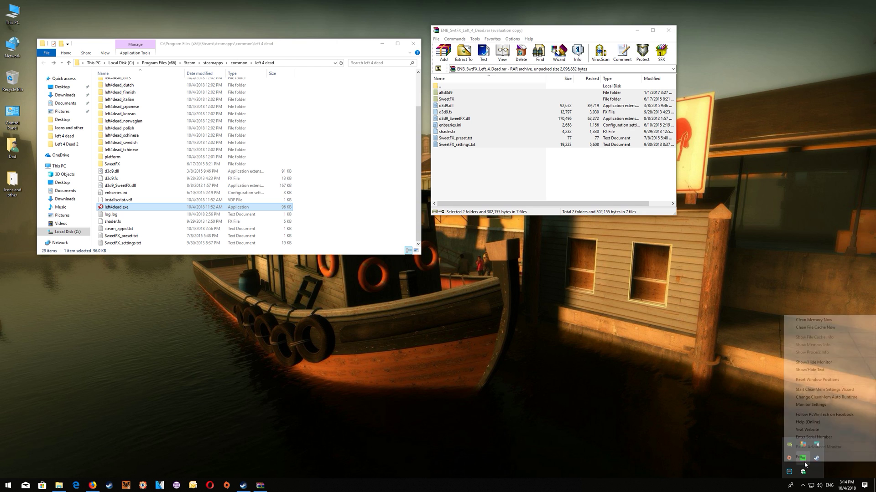
pyautogui.click(803, 390)
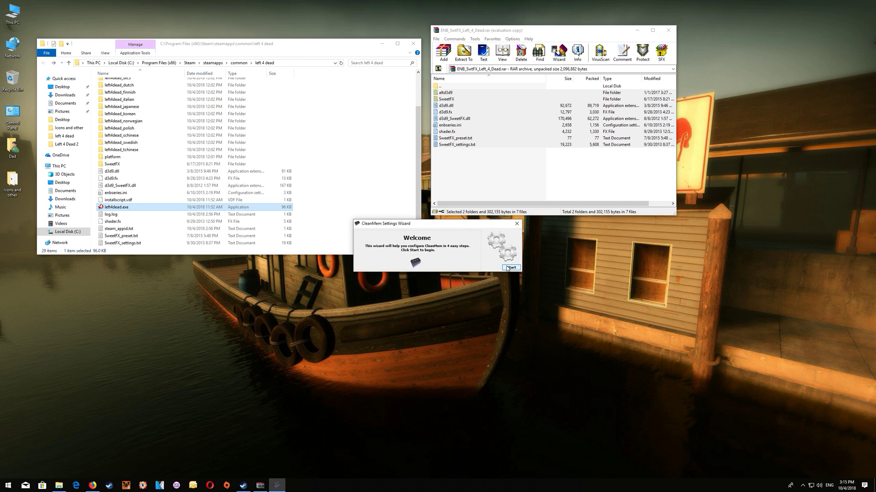
pyautogui.click(510, 268)
pyautogui.click(507, 268)
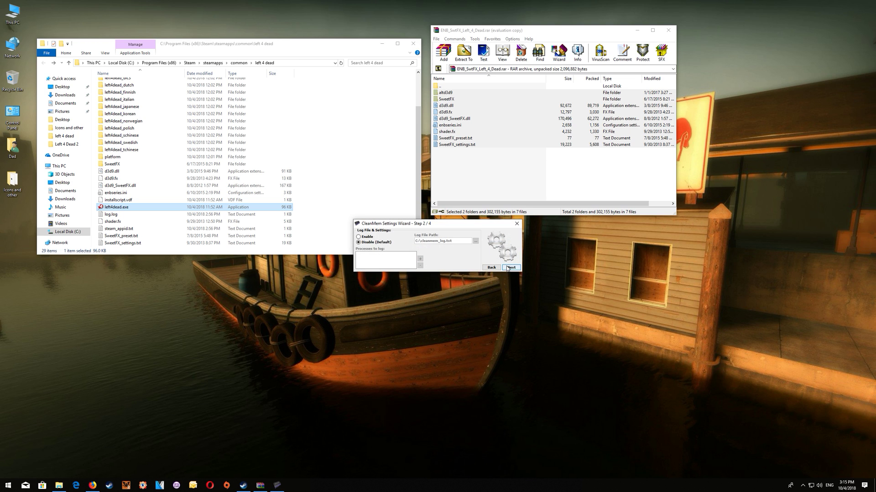
pyautogui.click(507, 268)
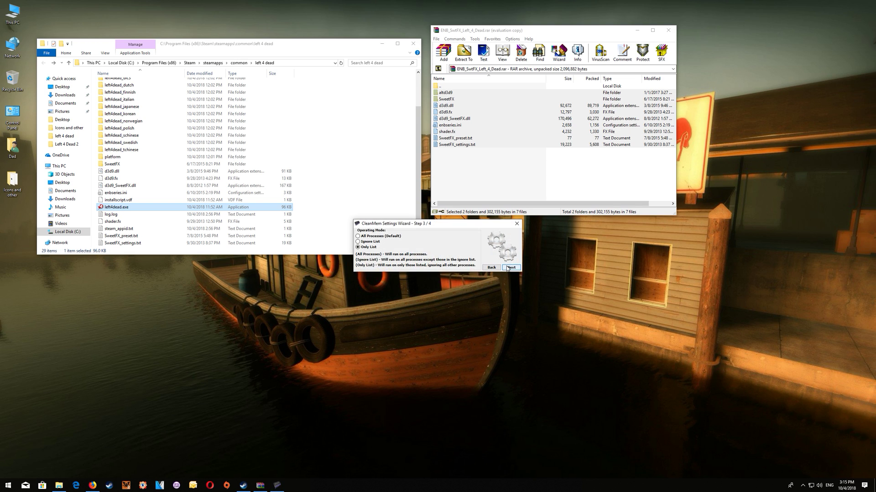
pyautogui.click(507, 269)
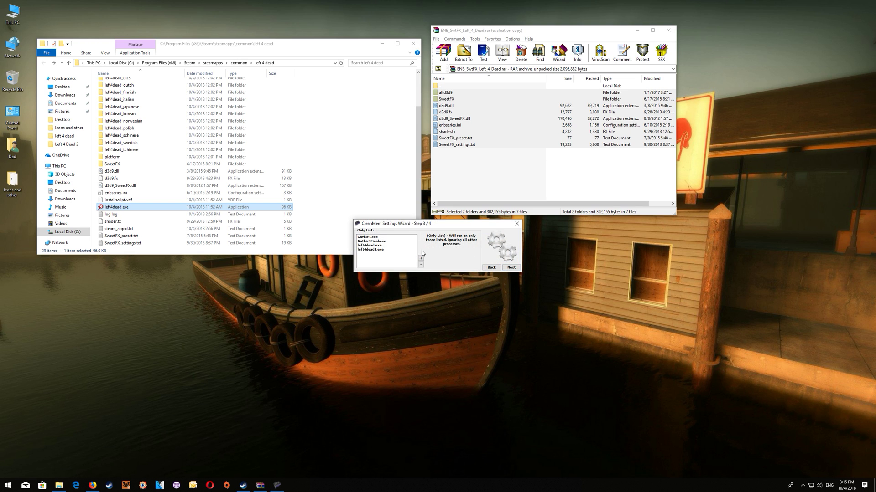
# Step: Add left4dead.exe to CleanMem's only list and finish the wizard
pyautogui.click(420, 259)
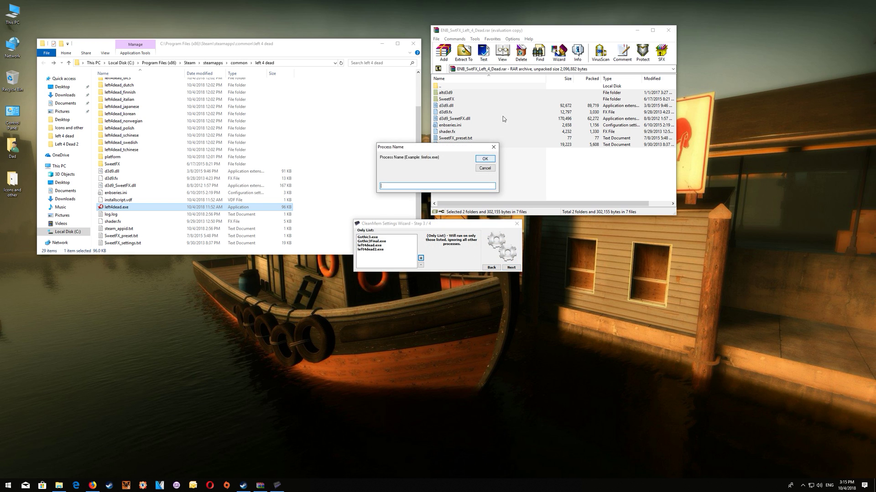
pyautogui.rightClick(424, 188)
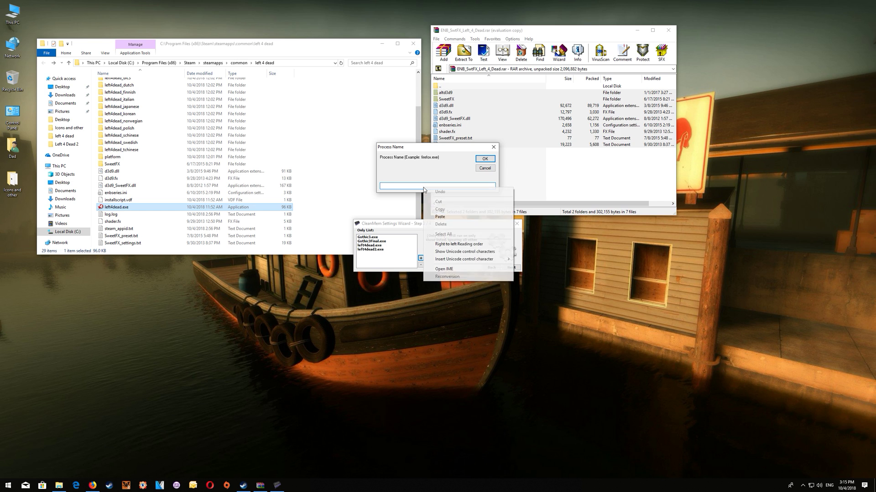
pyautogui.click(440, 217)
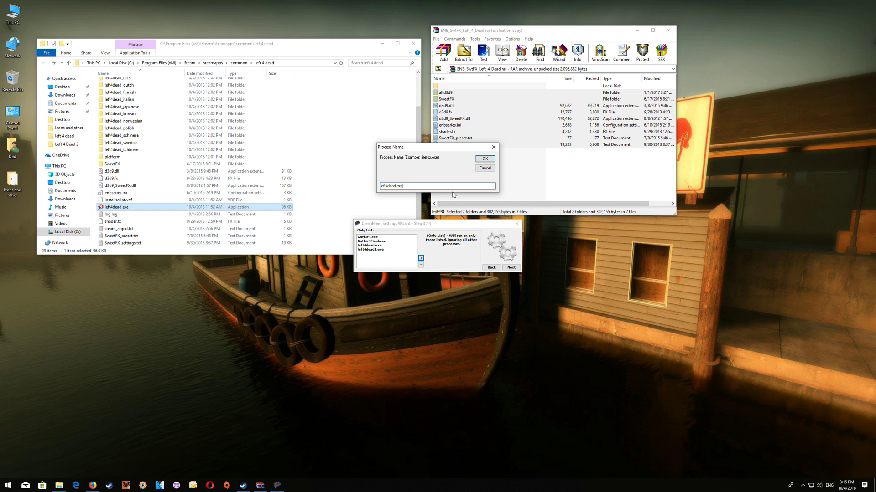
pyautogui.click(485, 159)
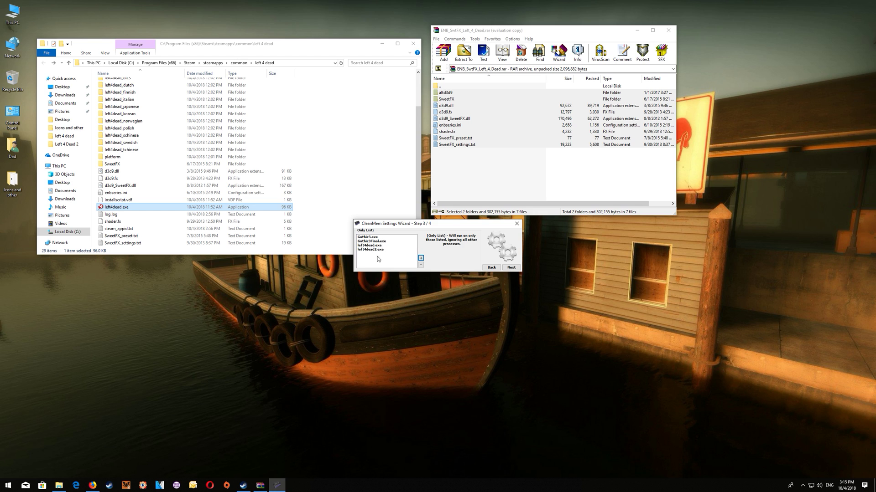
pyautogui.click(514, 269)
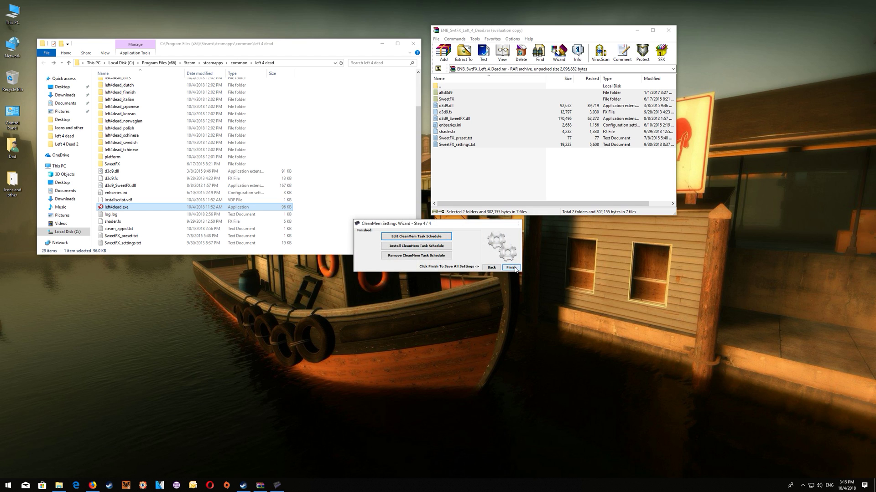
pyautogui.click(515, 269)
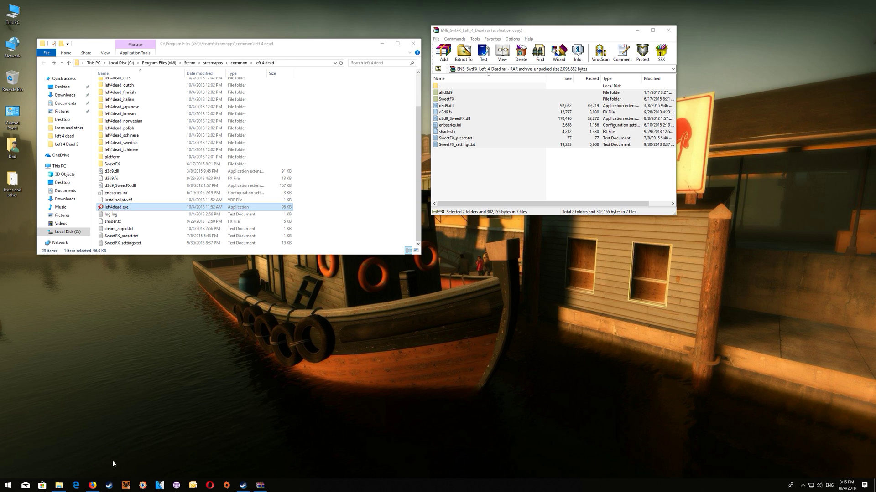
# Step: Close the WinRAR shop tab, expand the addon's full install instructions, then minimize Firefox
pyautogui.click(93, 486)
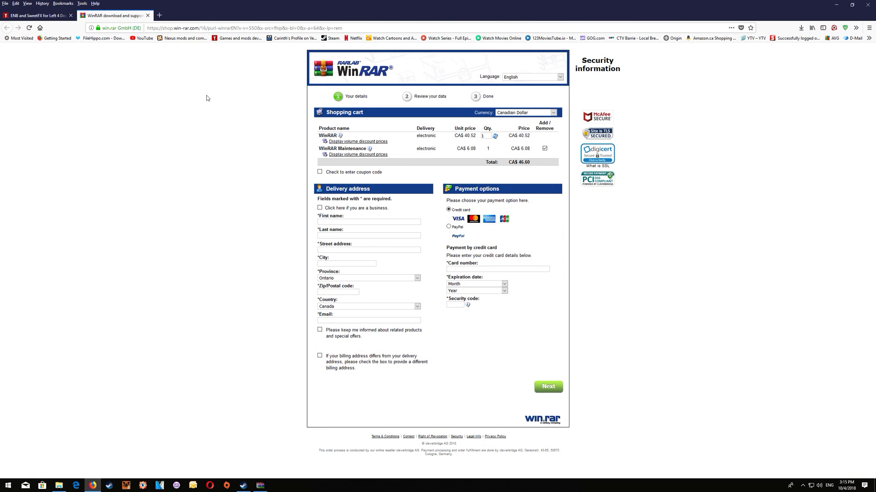
pyautogui.click(148, 16)
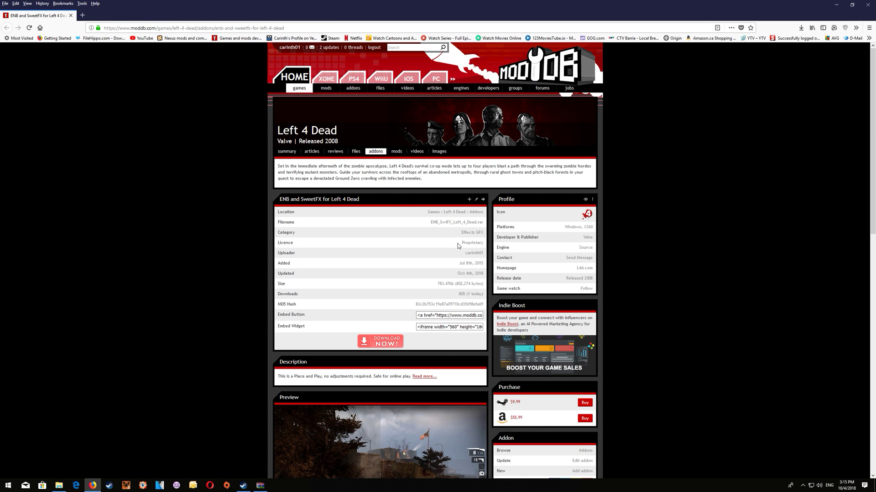
pyautogui.click(422, 378)
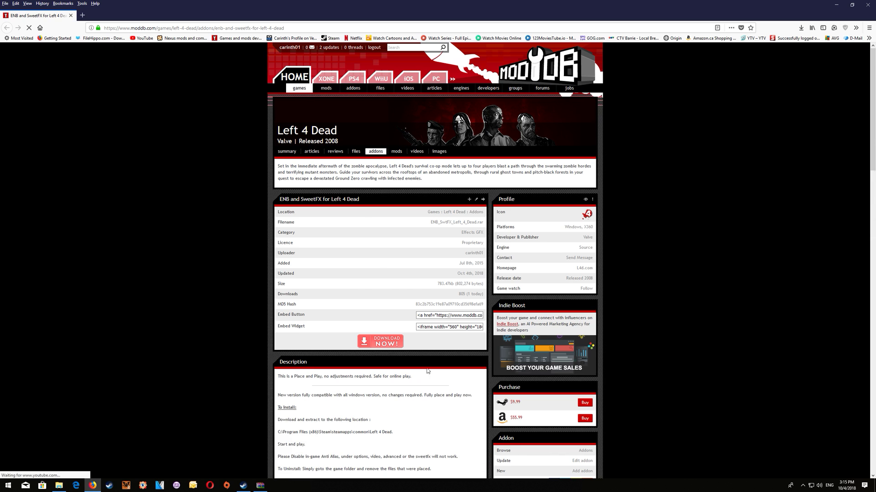
pyautogui.scroll(-3, 428, 371)
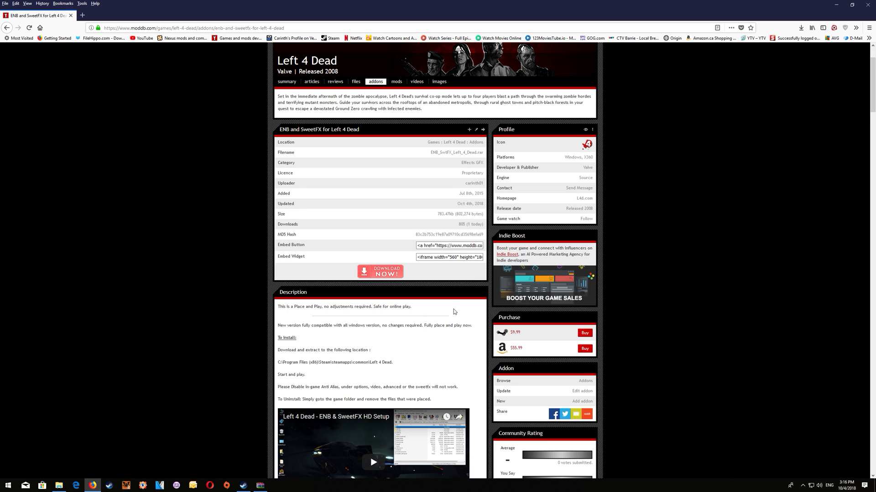
pyautogui.click(835, 5)
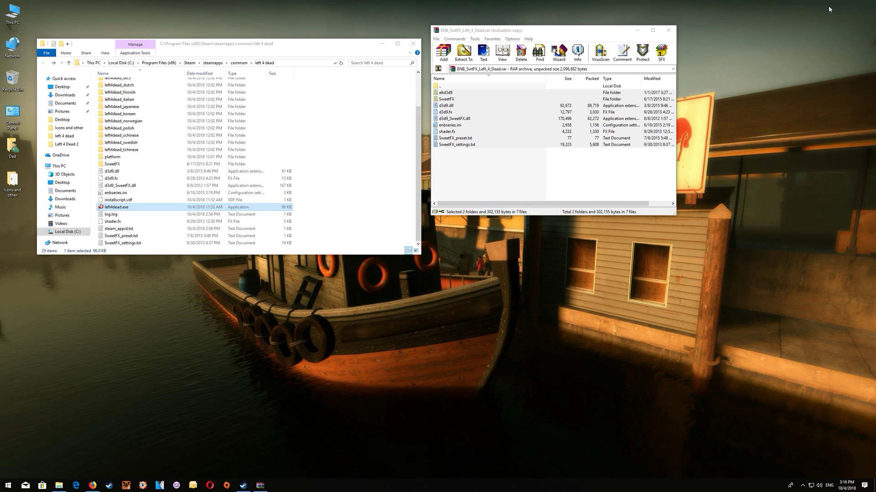
# Step: Close the Left 4 Dead game folder window and the WinRAR archive window
pyautogui.click(412, 44)
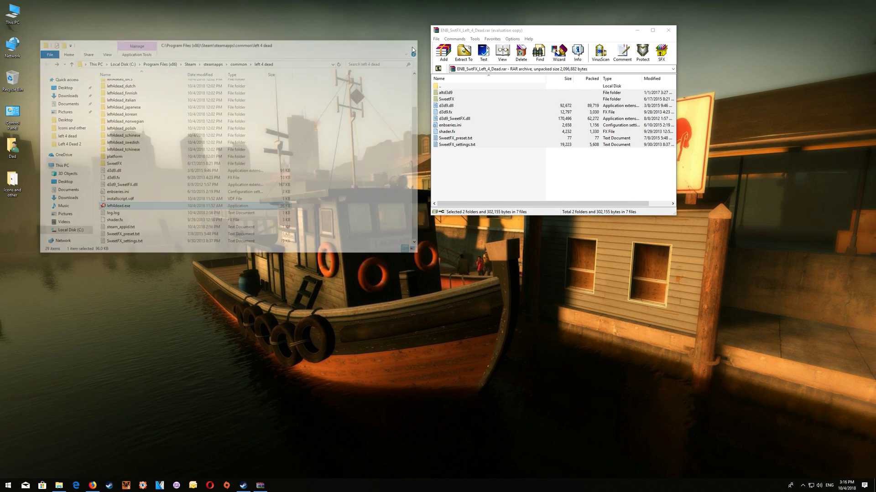
pyautogui.click(668, 30)
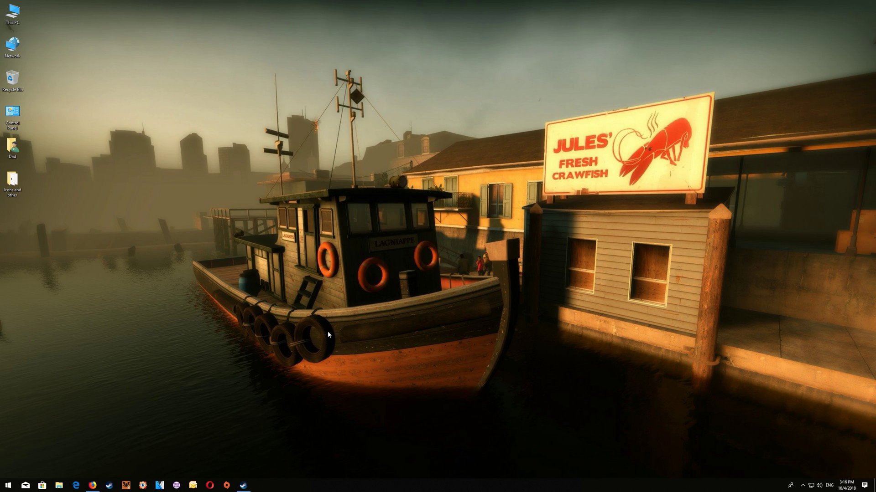